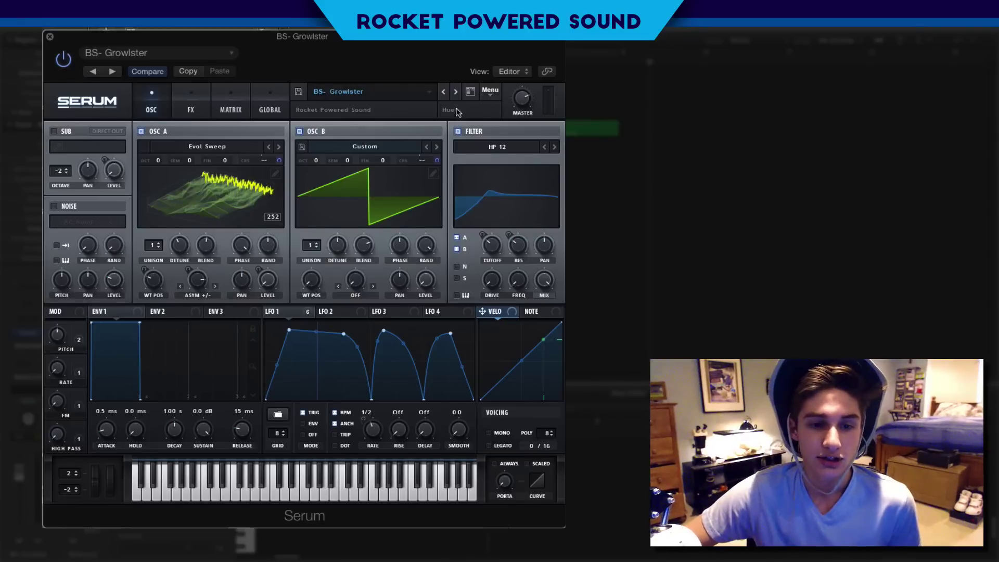
Step: Reset the synth to the Init preset and load the digital Evol Sweep wavetable into oscillator A
left_click(489, 91)
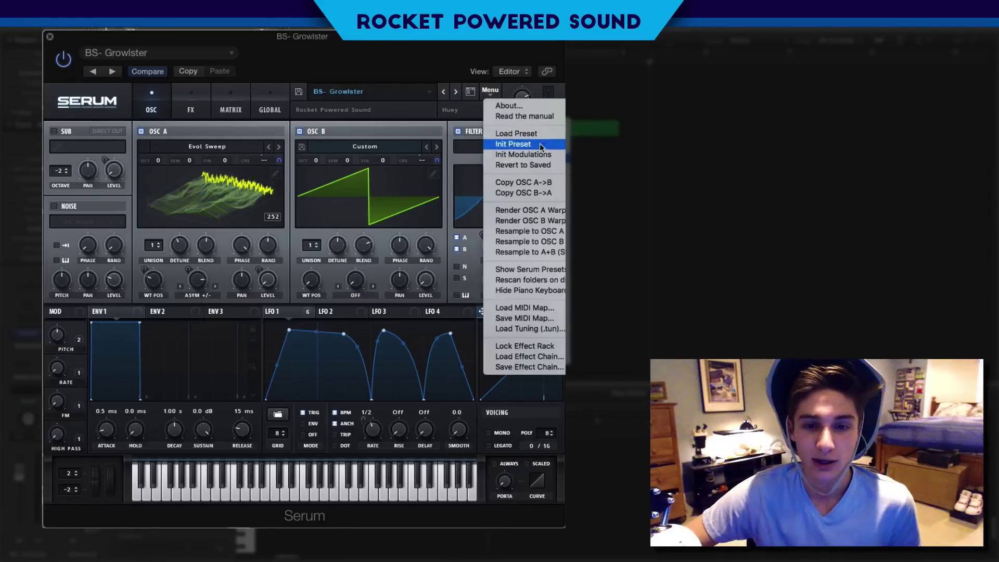
left_click(512, 144)
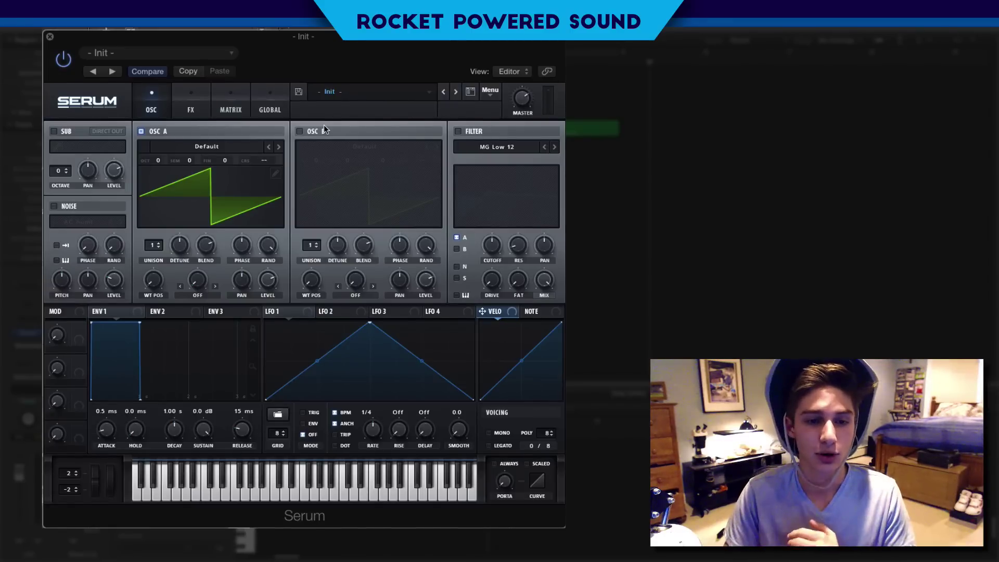
left_click(228, 147)
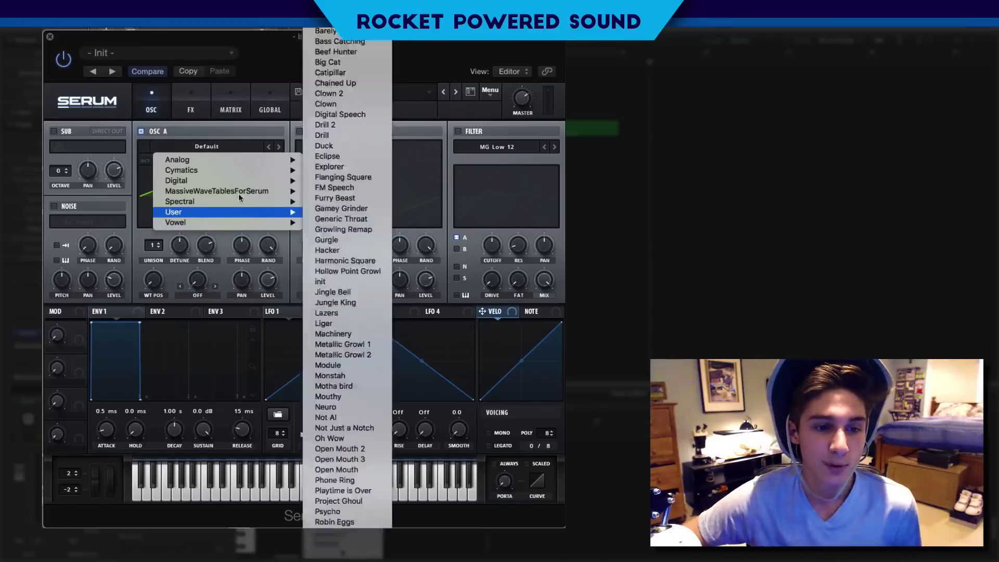
mouse_move(234, 168)
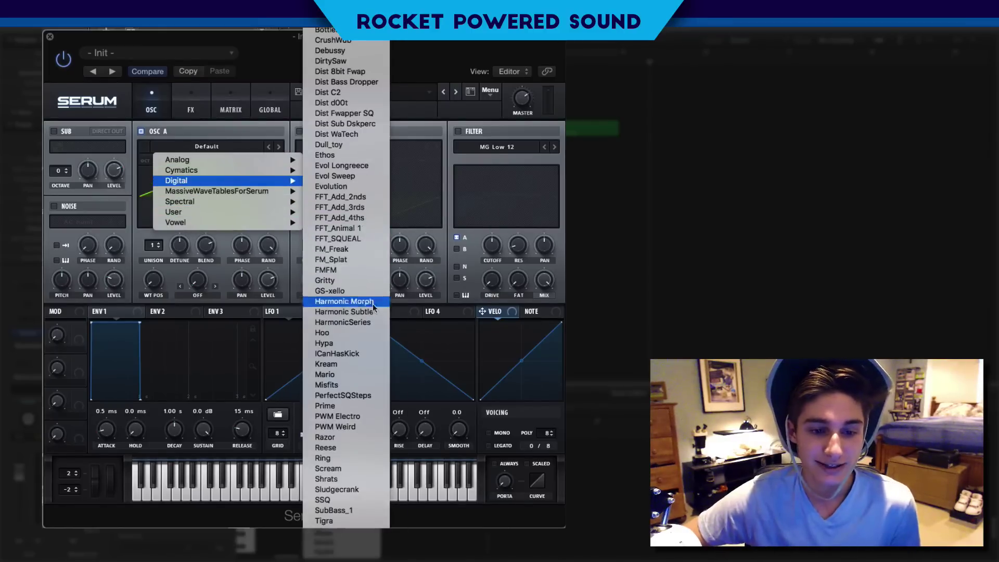
left_click(361, 177)
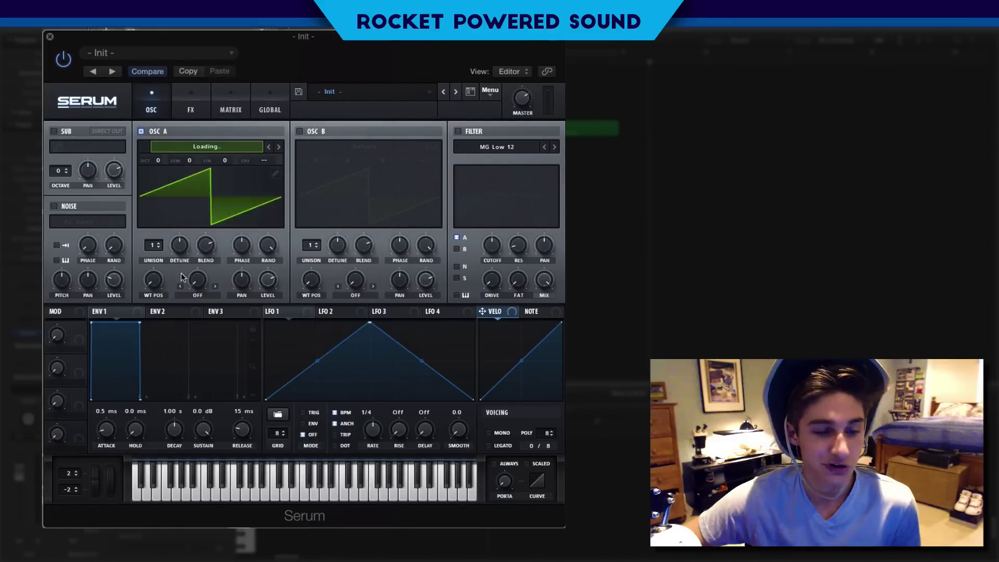
Step: Adjust oscillator A's wavetable position and assign LFO 1 to modulate it
left_click_drag(154, 280, 160, 180)
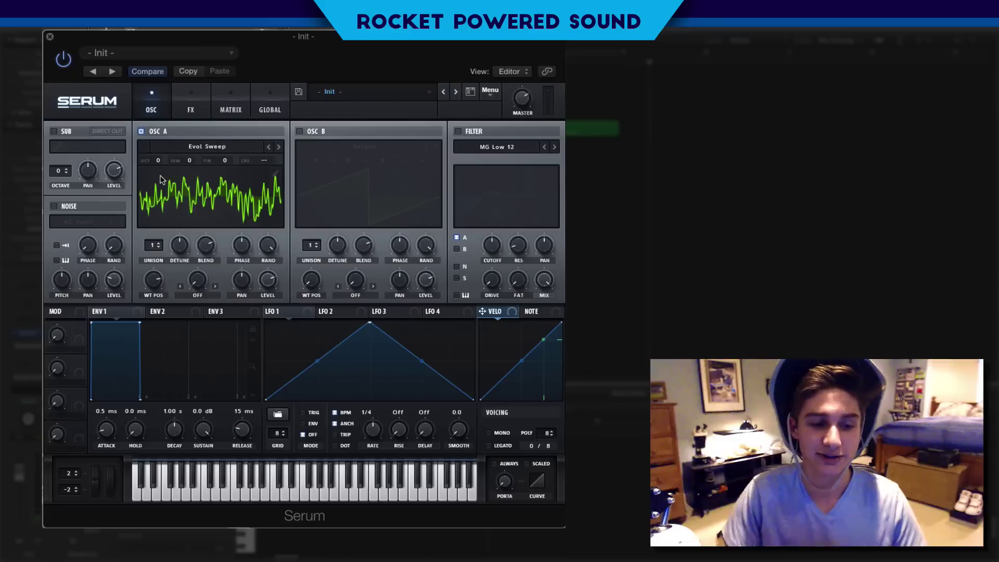
left_click_drag(155, 291, 133, 328)
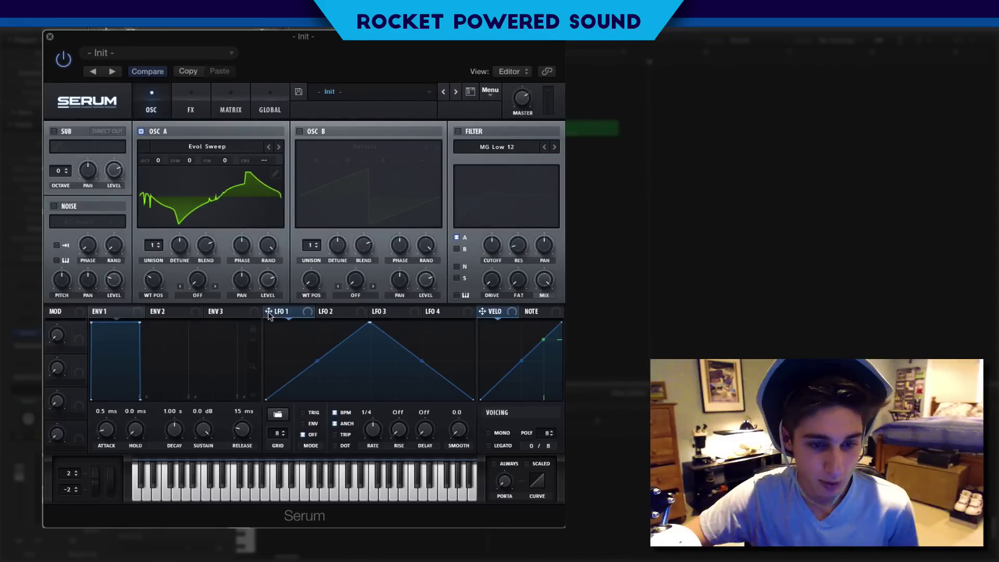
left_click_drag(269, 311, 151, 286)
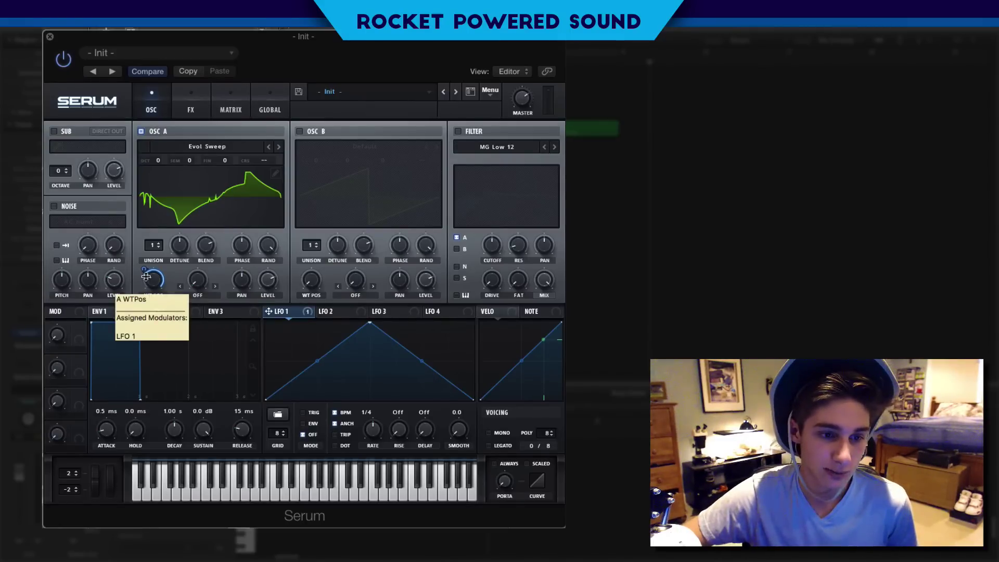
left_click_drag(146, 276, 146, 267)
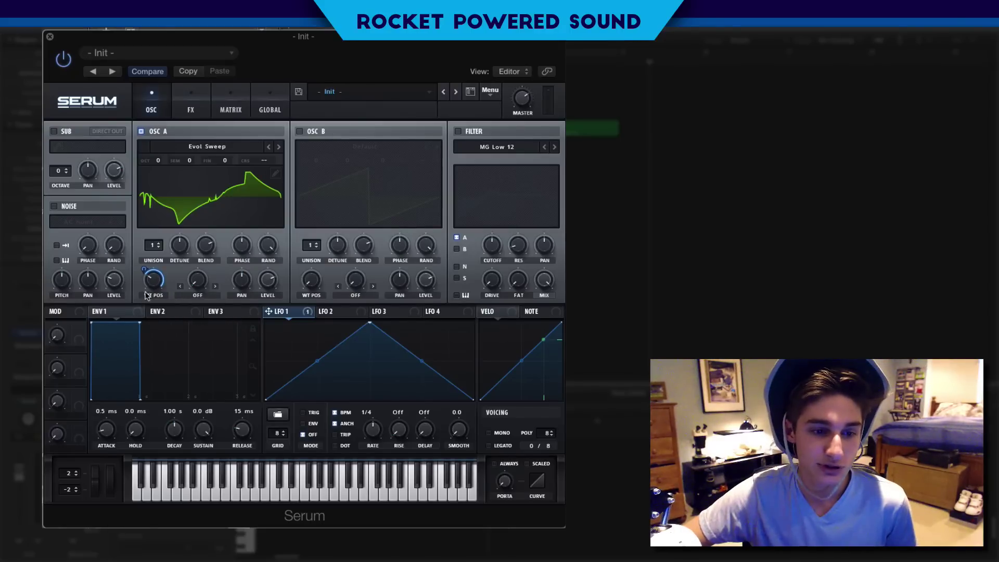
left_click_drag(268, 311, 148, 275)
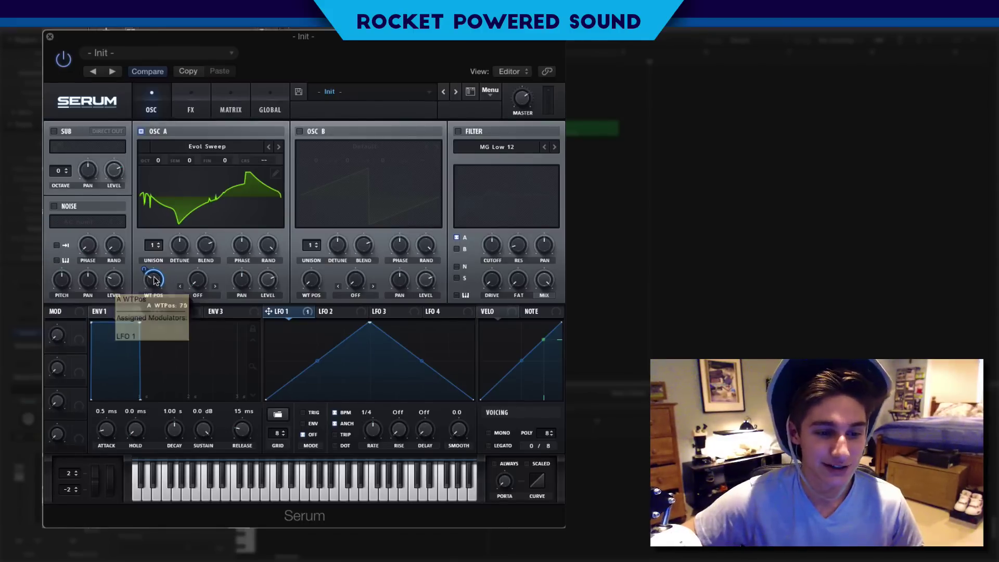
mouse_move(156, 280)
left_mouse_down()
mouse_move(174, 217)
mouse_move(152, 277)
left_mouse_up()
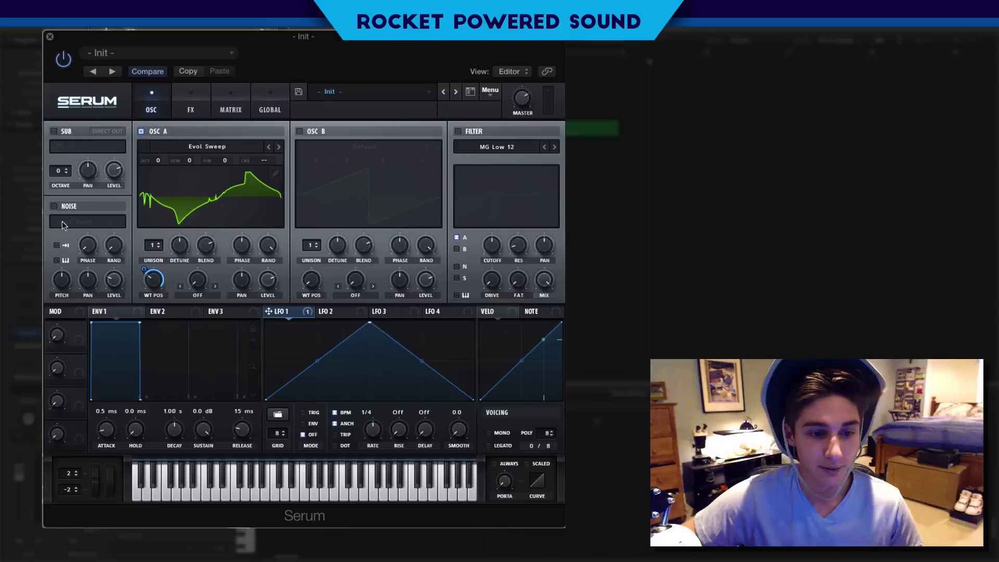
Step: Set oscillator A's warp mode to Asym +/- and raise the warp amount above its centre value
left_click(200, 296)
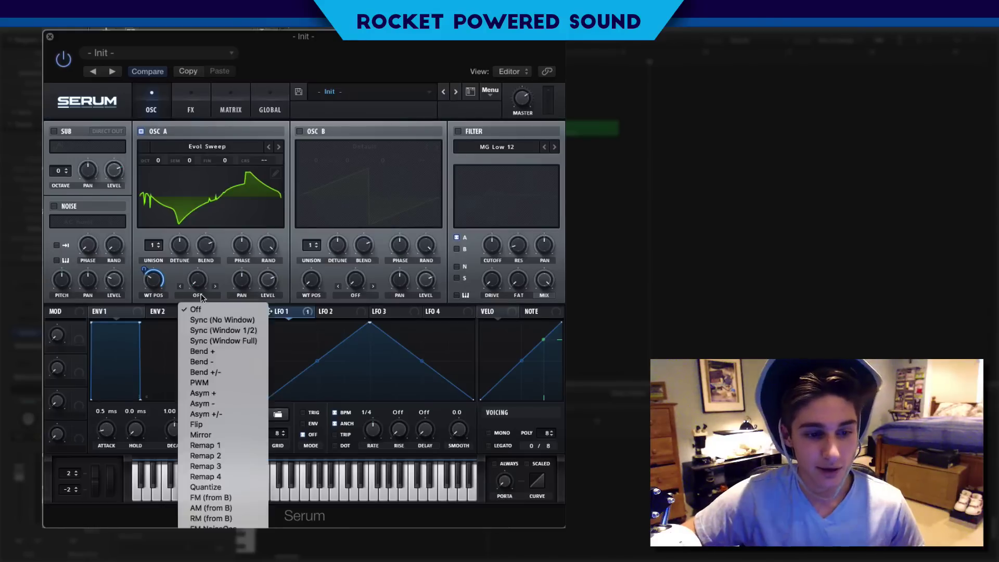
left_click(248, 413)
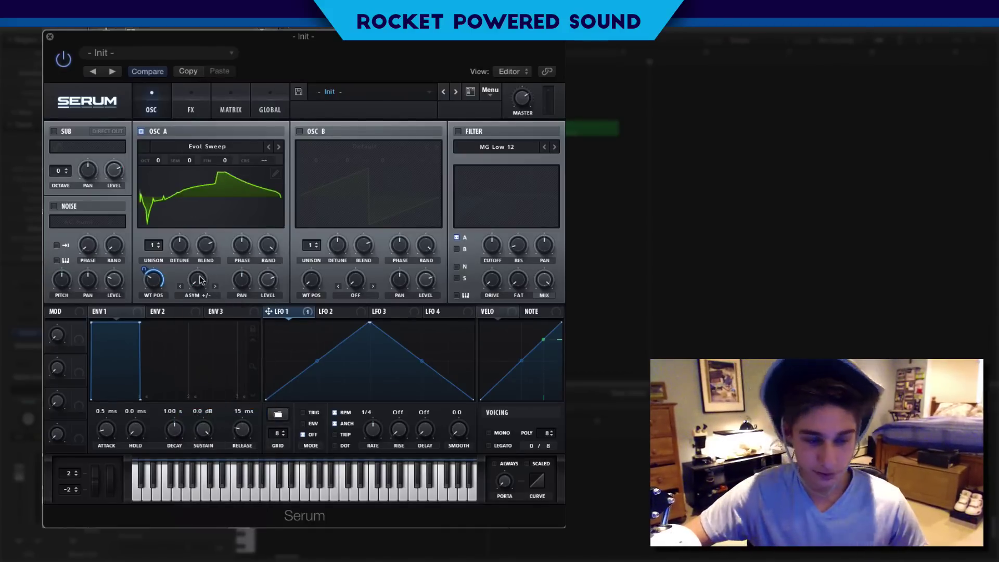
mouse_move(200, 280)
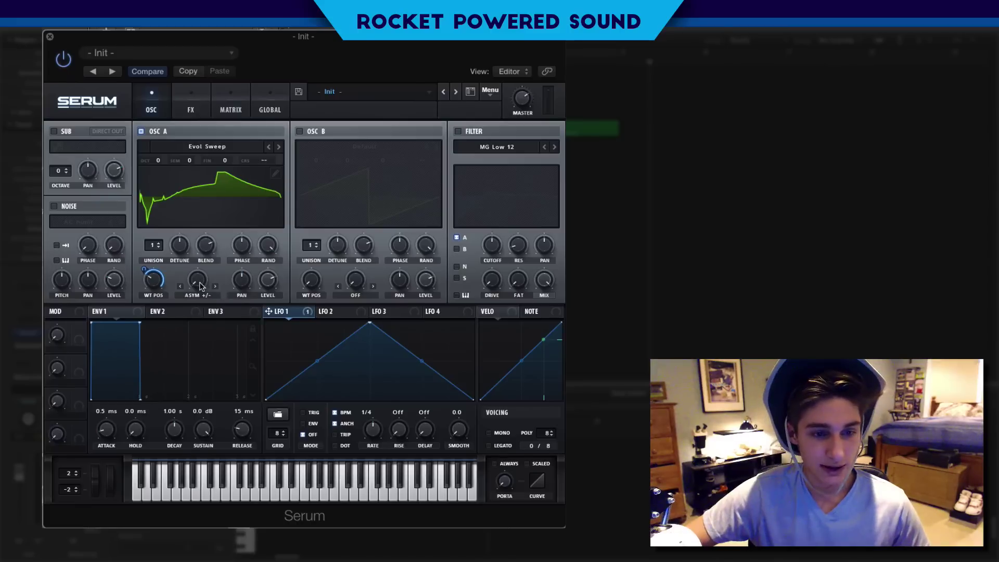
left_click_drag(201, 286, 240, 141)
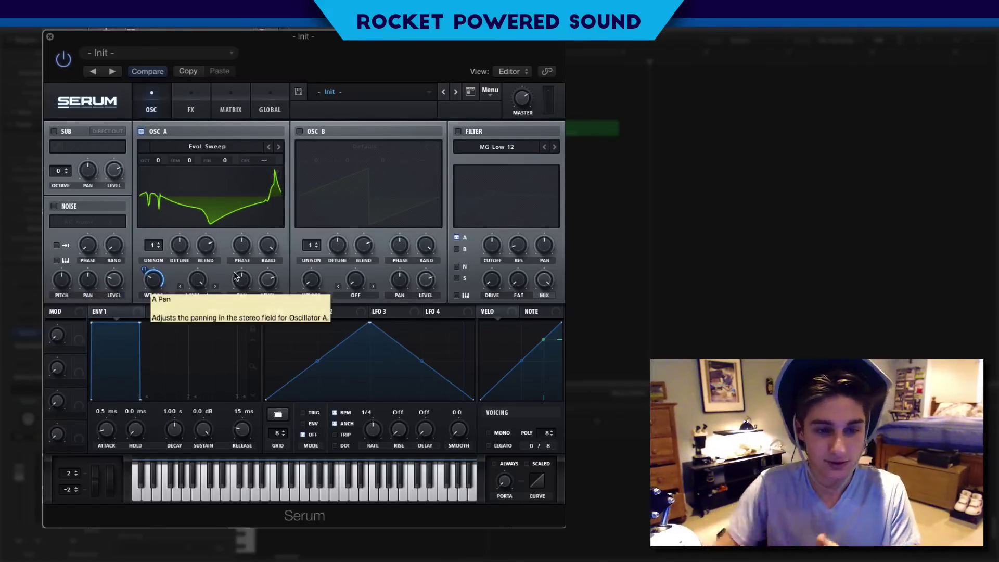
left_click_drag(198, 280, 188, 414)
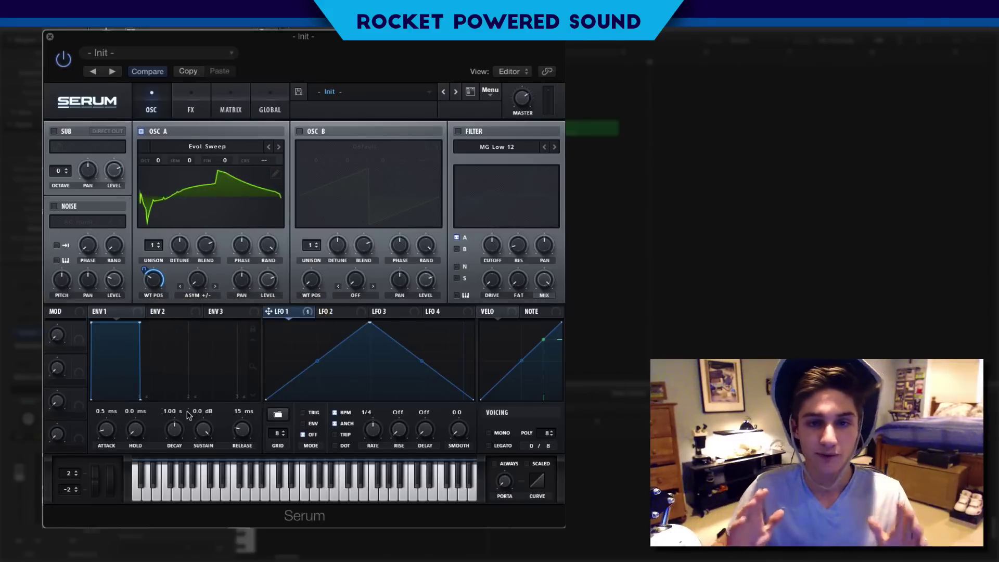
left_click_drag(203, 281, 236, 161)
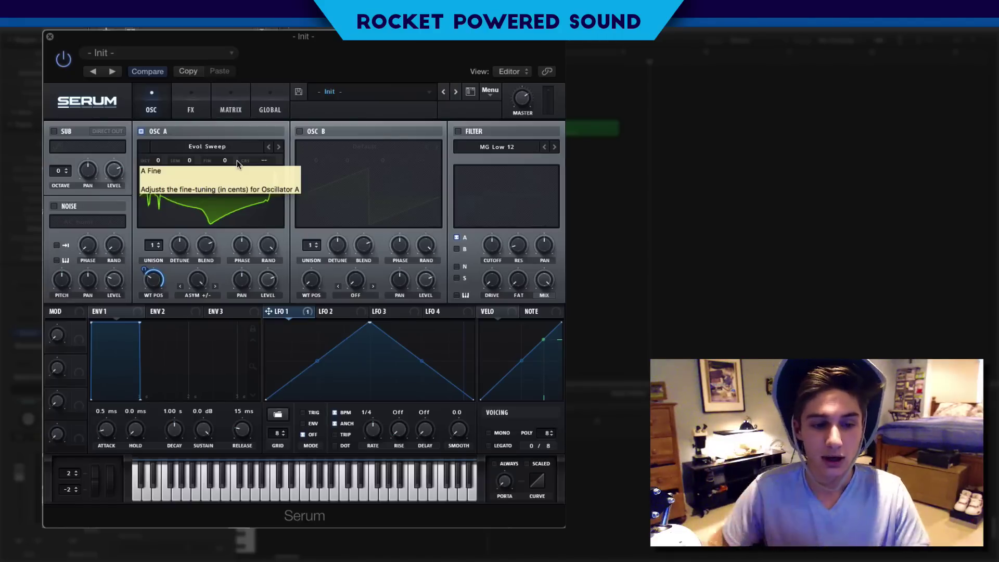
mouse_move(197, 280)
left_mouse_down()
mouse_move(209, 305)
mouse_move(184, 309)
mouse_move(180, 325)
mouse_move(189, 289)
left_mouse_up()
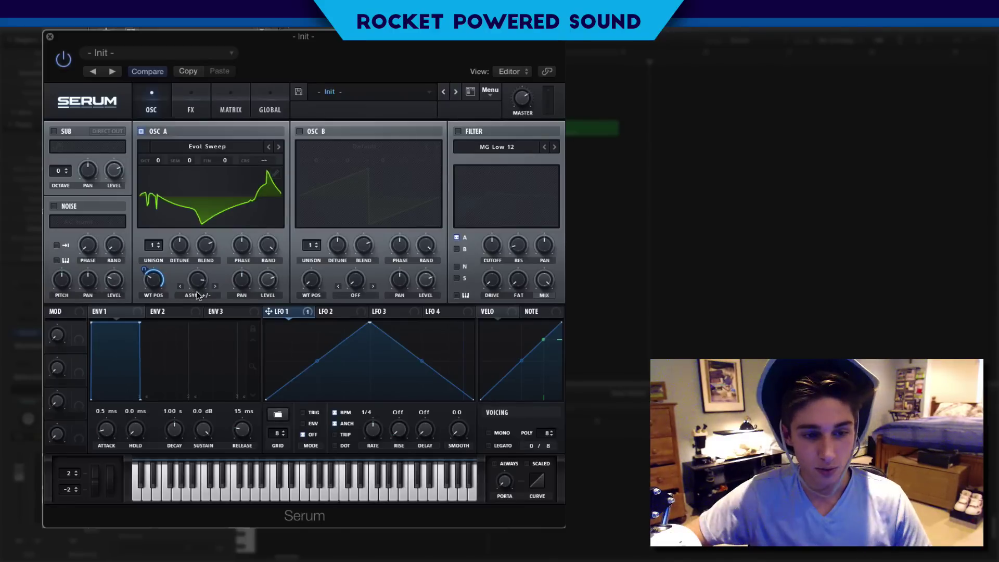
left_click_drag(197, 294, 205, 291)
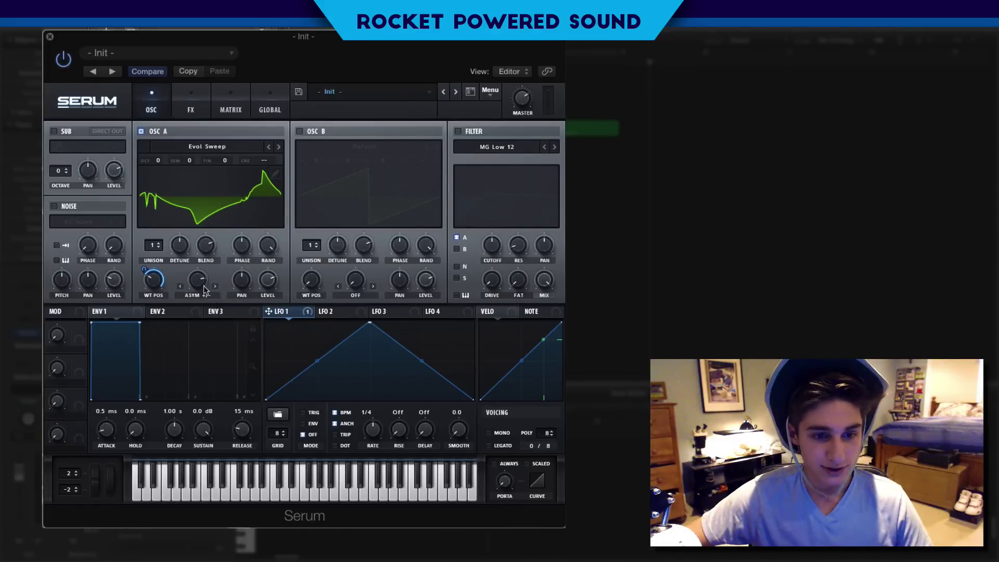
Step: Assign LFO 1 to oscillator A's warp amount and adjust the modulation depth
left_click_drag(268, 311, 173, 279)
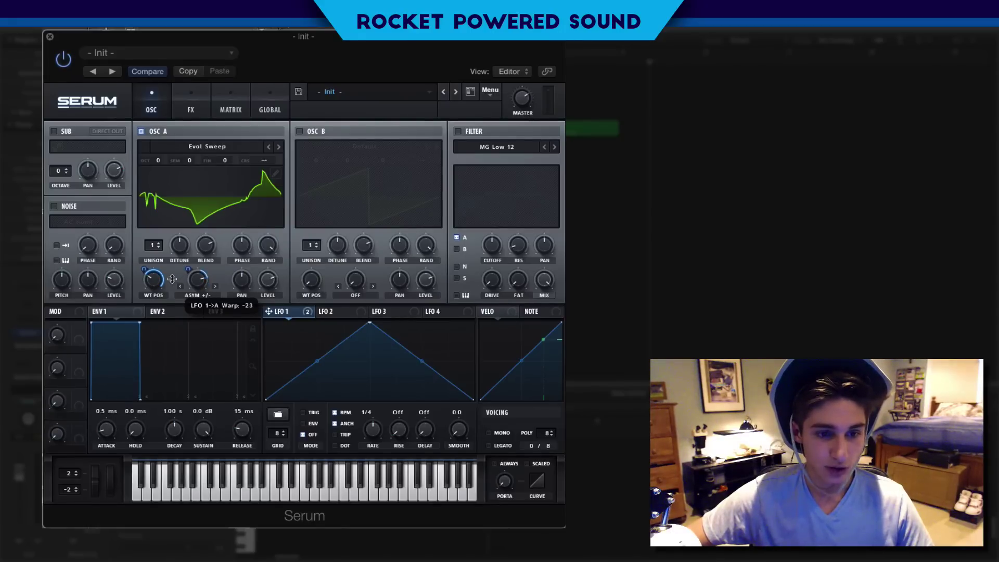
left_click_drag(172, 278, 173, 282)
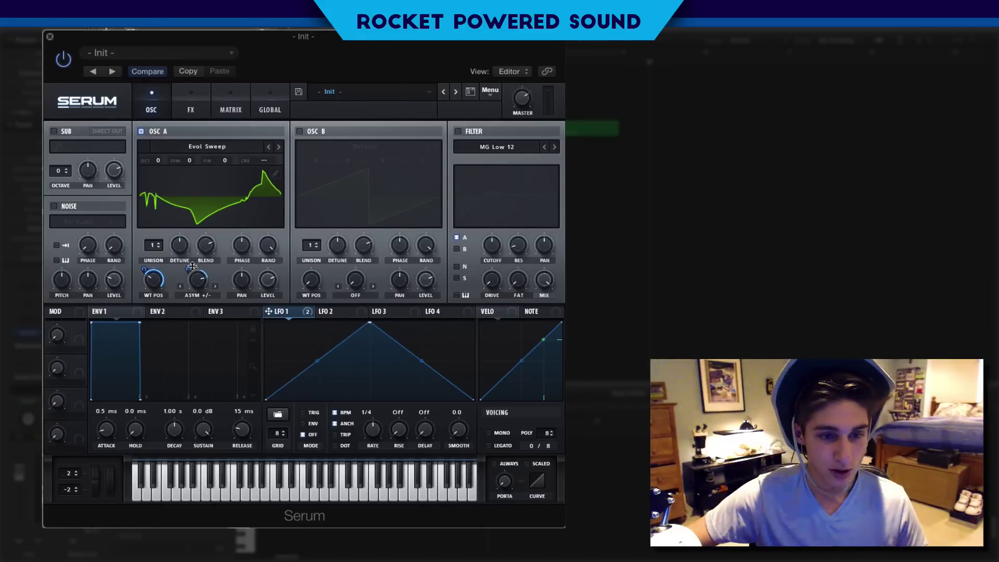
left_click(190, 267)
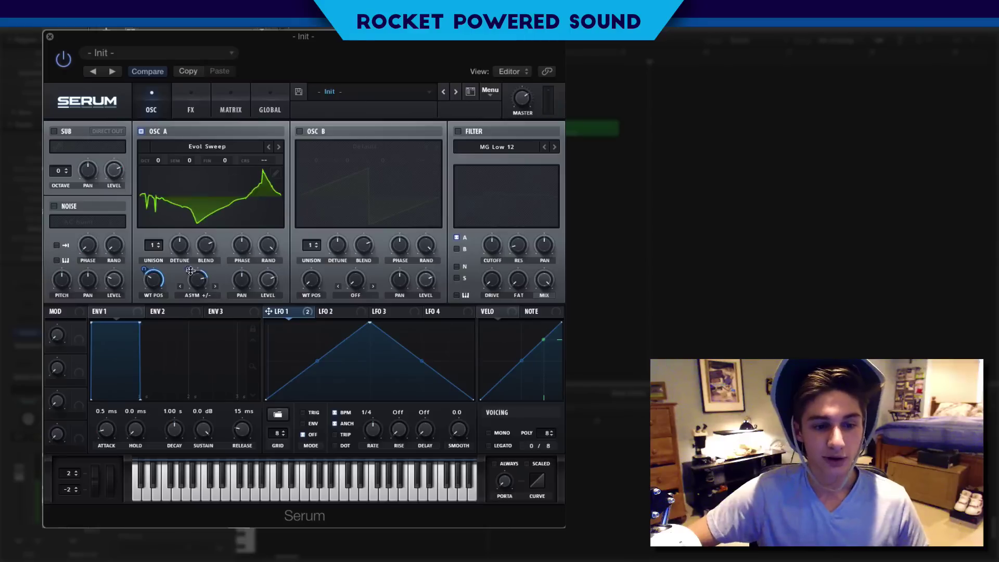
right_click(191, 271)
left_click(208, 299)
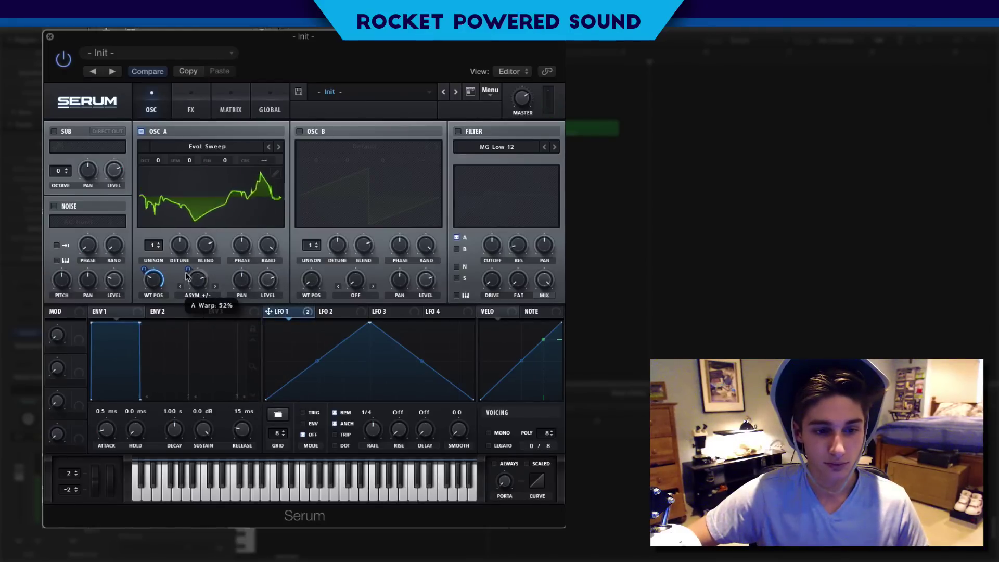
right_click(188, 270)
left_click(222, 302)
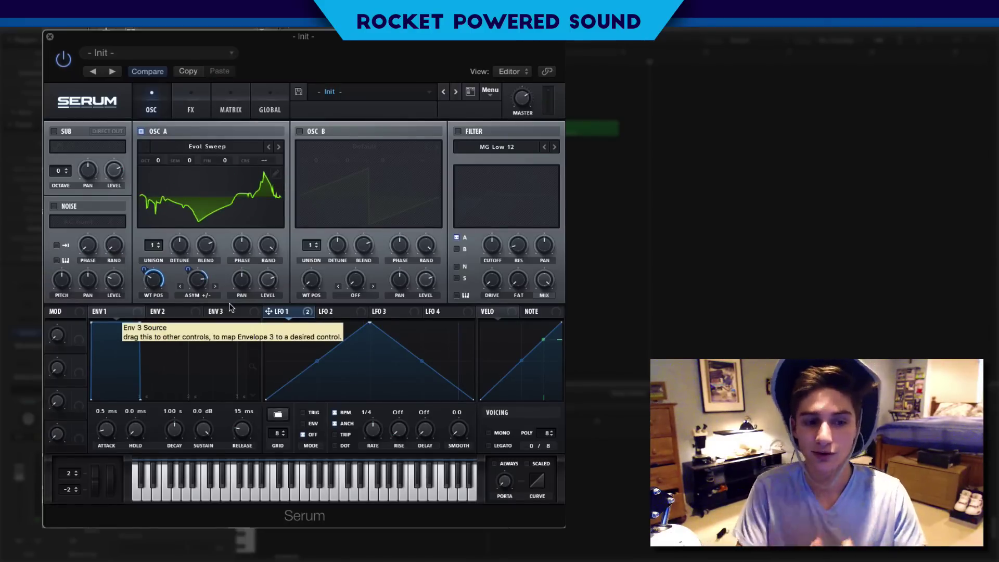
Step: Enable the filter for oscillator A with the HP 12 type from the Multi filters and lower its cutoff
left_click(458, 131)
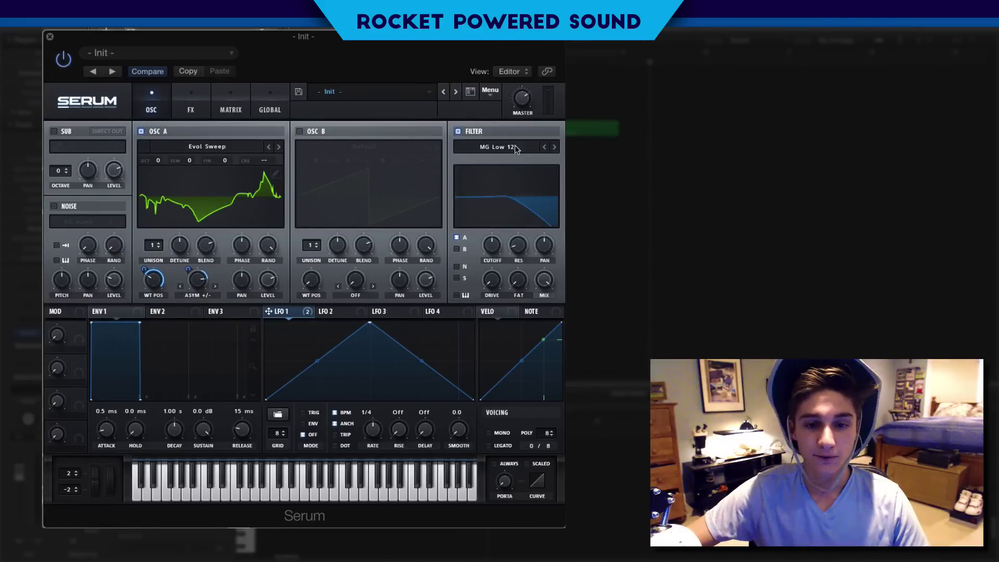
left_click(497, 146)
mouse_move(523, 170)
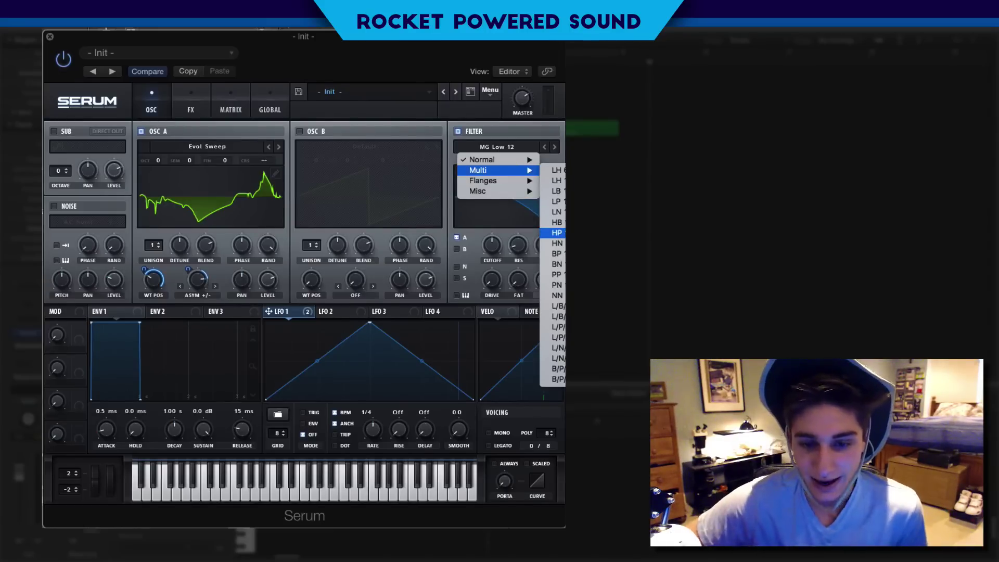
left_click(555, 233)
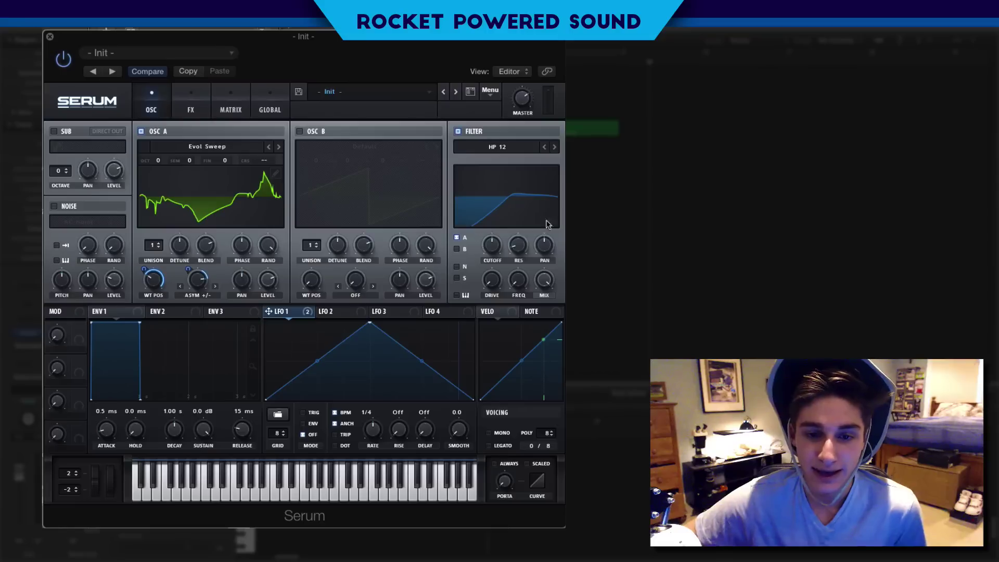
left_click_drag(489, 240, 479, 260)
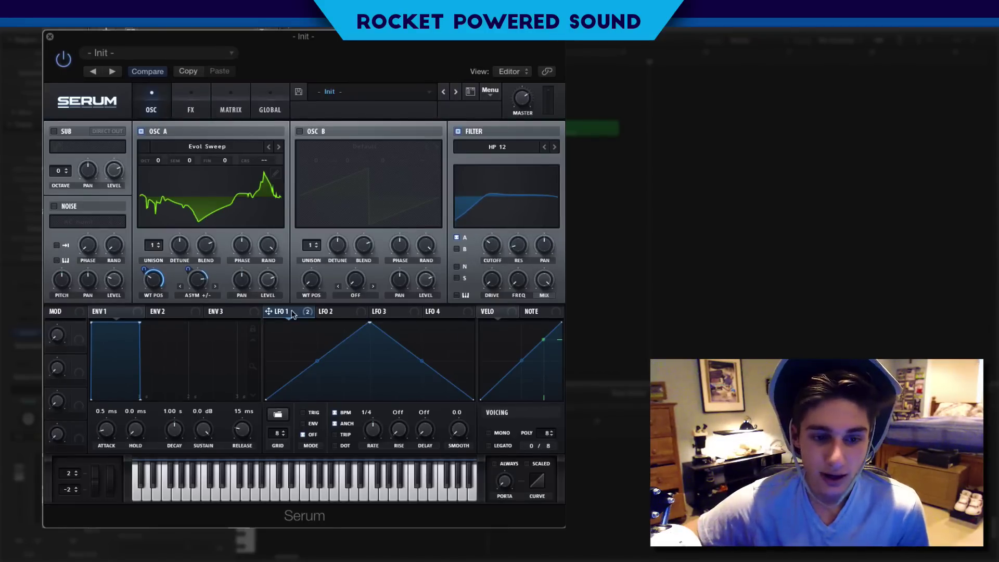
Step: Assign LFO 1 to the filter's cutoff and resonance, and bow the rising segment of the LFO shape upward
left_click_drag(292, 312, 466, 246)
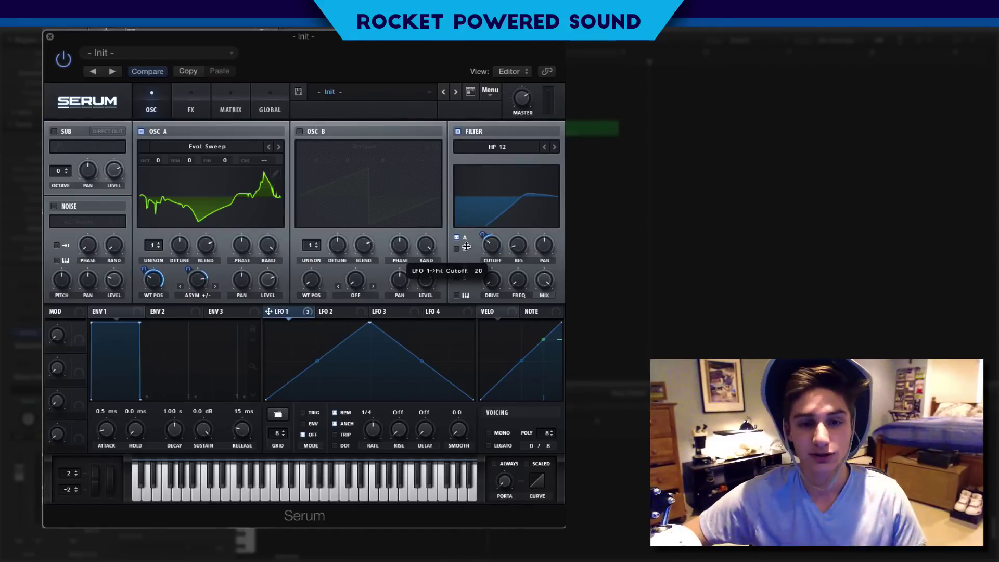
left_click_drag(466, 246, 466, 245)
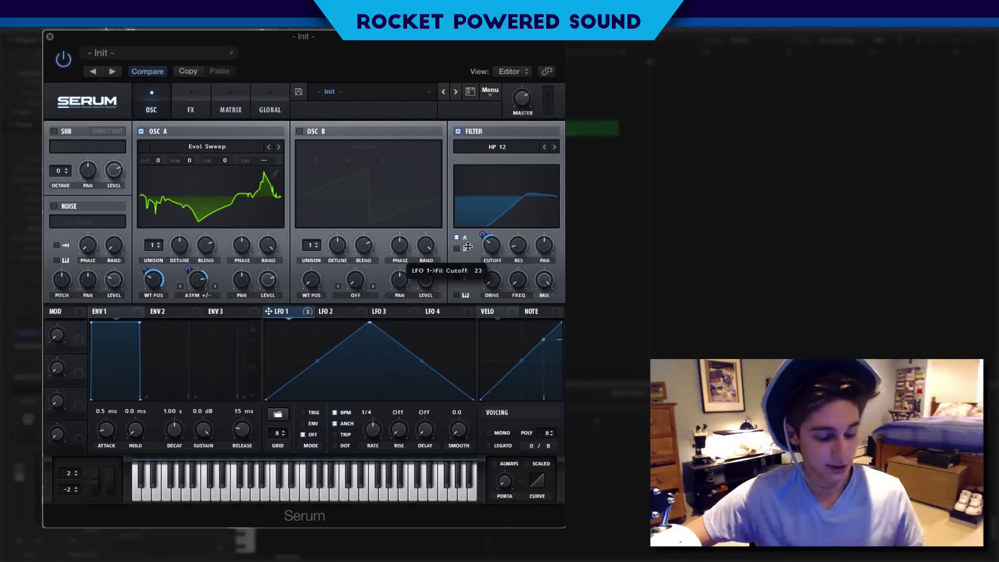
left_click_drag(468, 246, 467, 240)
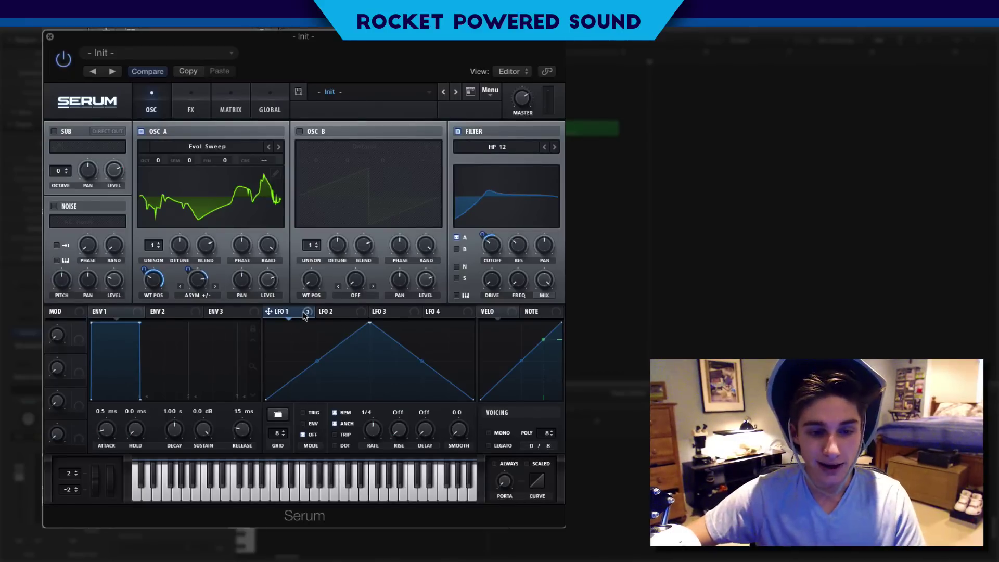
left_click_drag(305, 316, 486, 232)
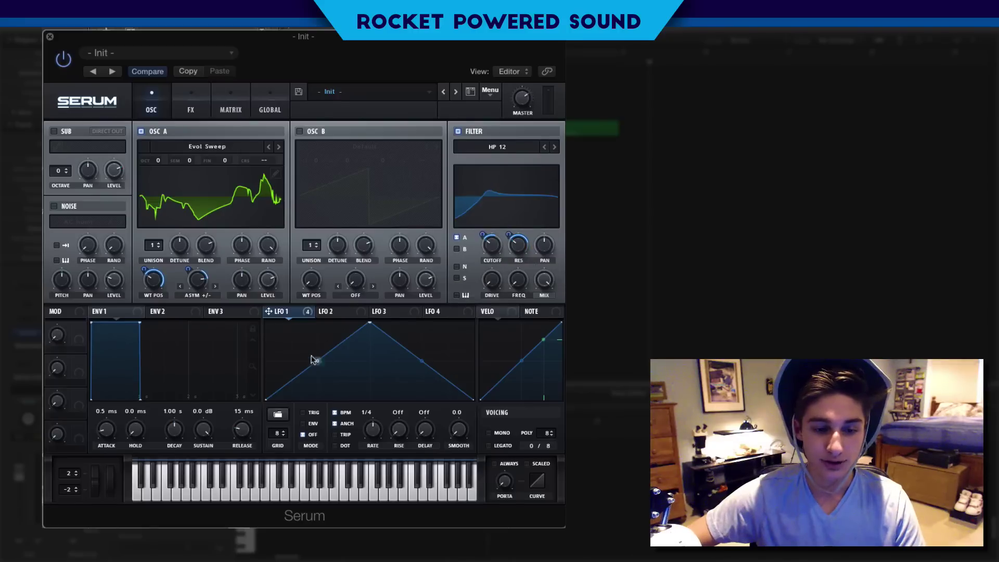
left_click_drag(314, 361, 303, 341)
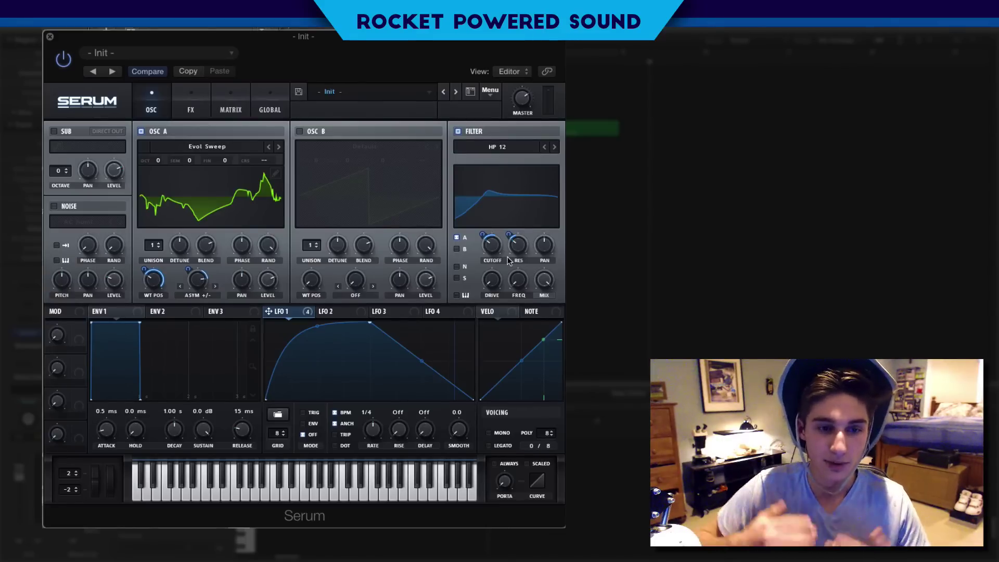
Step: Enable the Hyper/Dimension effect in the effects rack
left_click(191, 104)
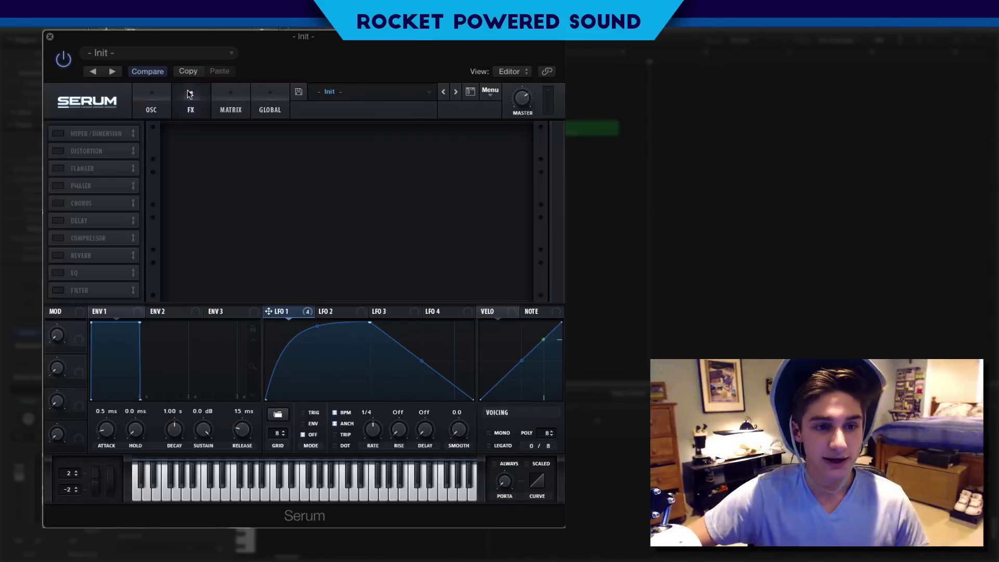
left_click(59, 135)
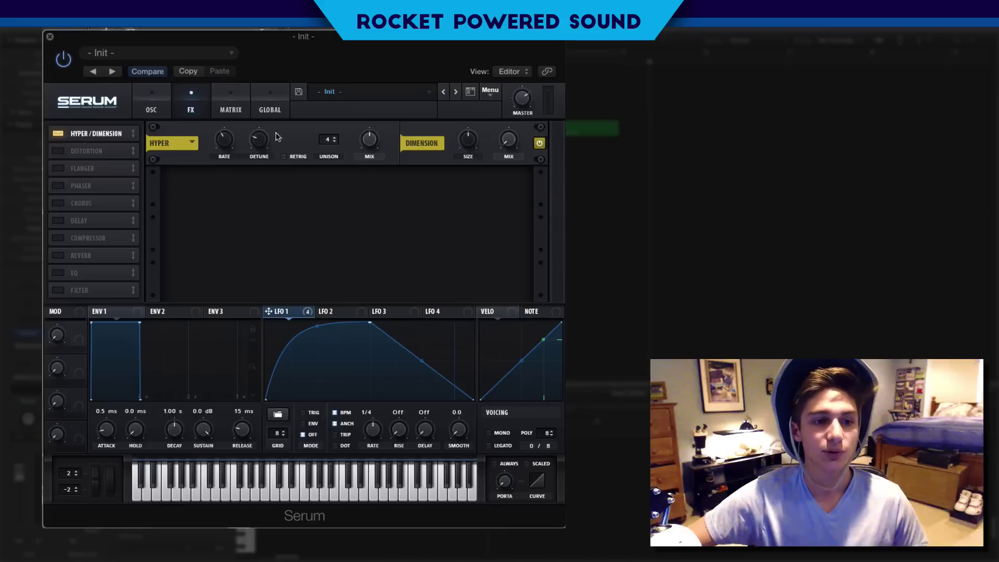
Step: Lower the Hyper mix to about 5%, reduce the Dimension size and raise the Dimension mix slightly
left_click_drag(378, 139, 351, 173)
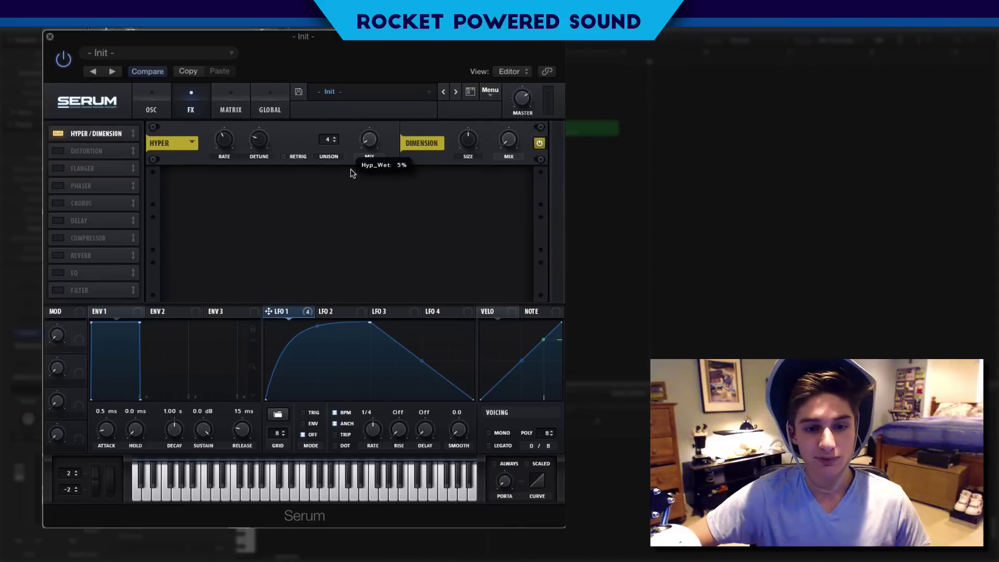
left_click_drag(478, 139, 466, 188)
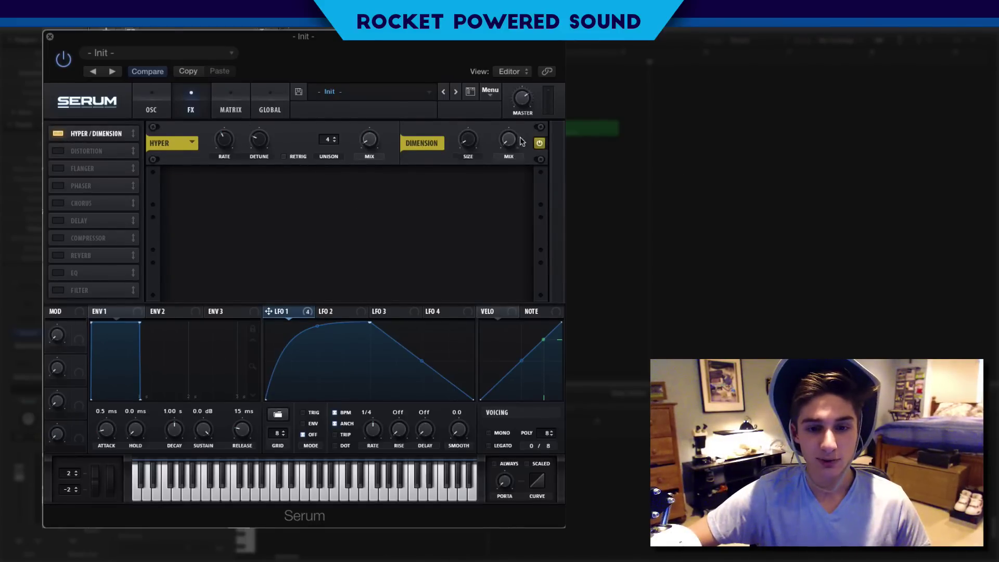
left_click_drag(512, 142, 509, 112)
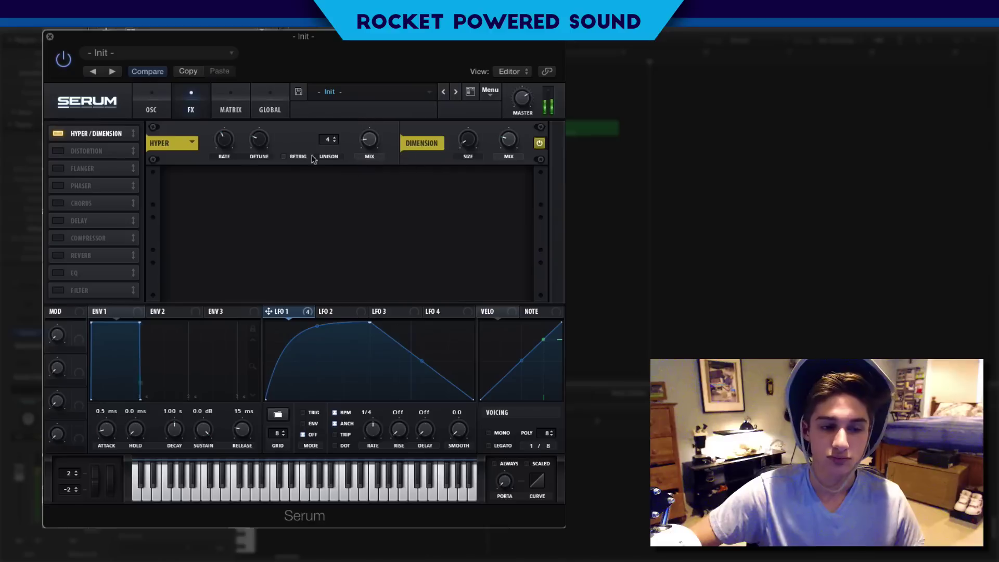
Step: Enable the compressor effect in multiband mode and raise its gain to about 7.3 dB
left_click(59, 238)
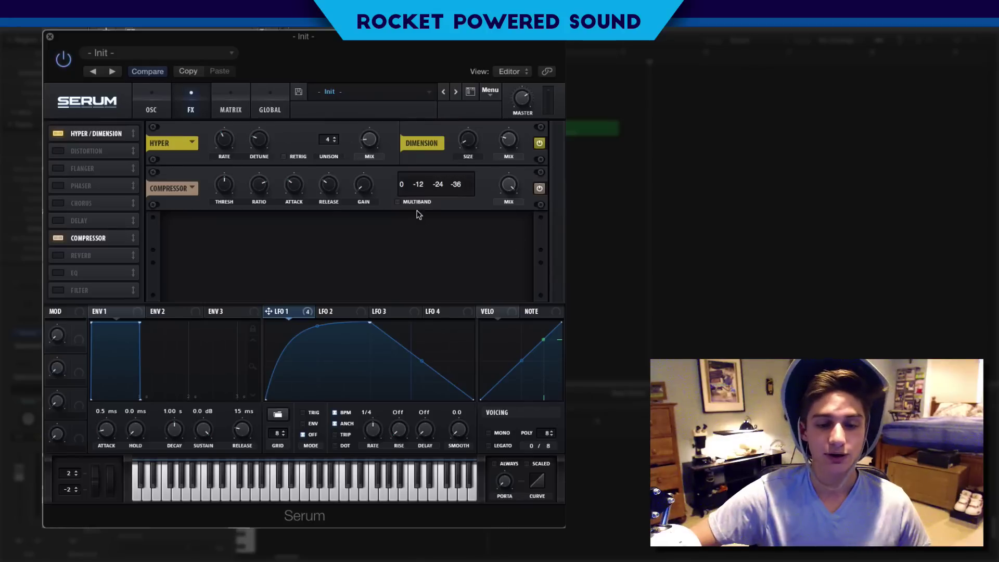
left_click(398, 202)
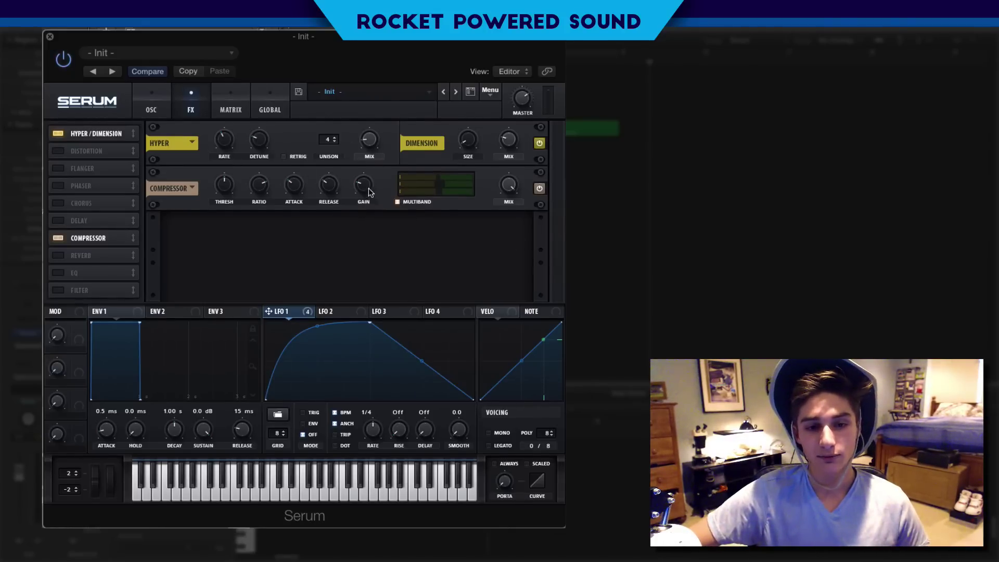
scroll(366, 191, "up", 2)
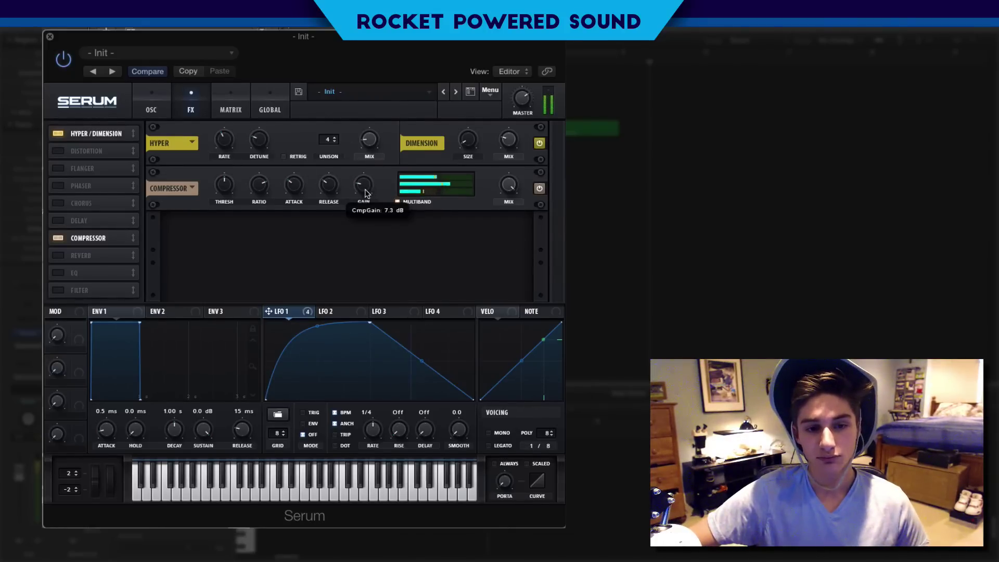
Step: Return from the effects rack to the oscillator and filter settings
left_click(156, 107)
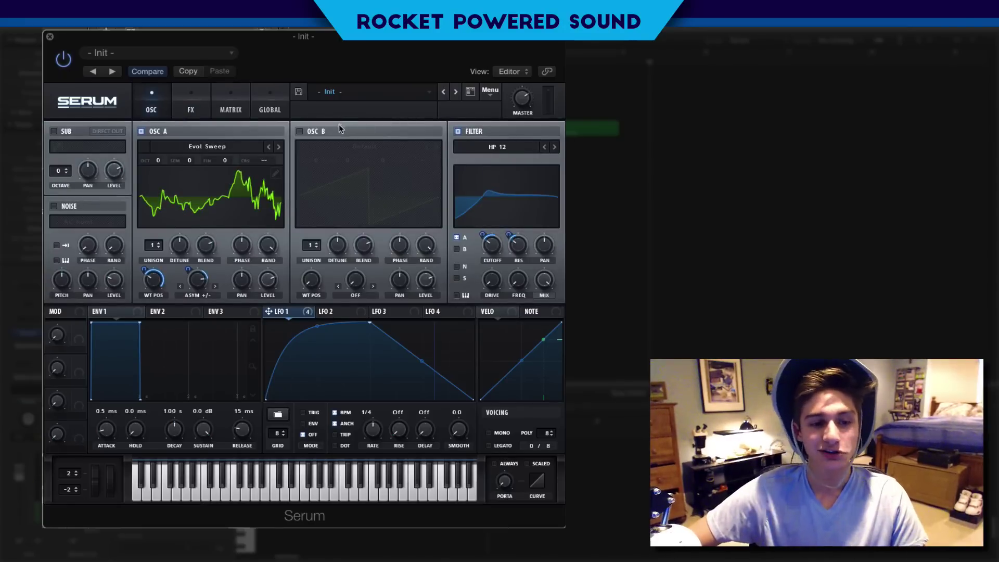